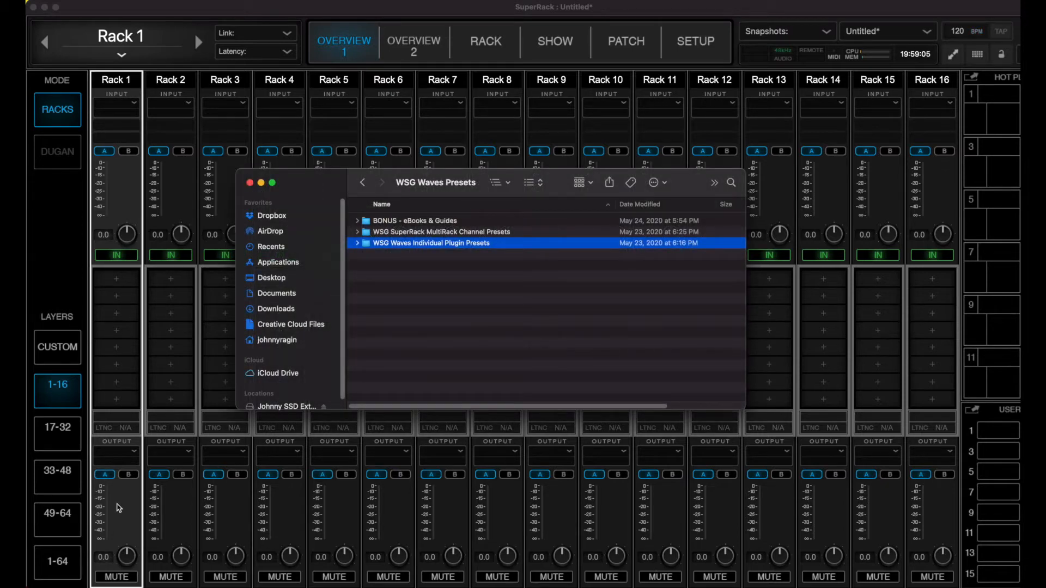
Look through the BONUS - eBooks & Guides and WSG SuperRack MultiRack Channel Presets folders in WSG Waves Presets
{"action": "left_click", "coordinate": [358, 221]}
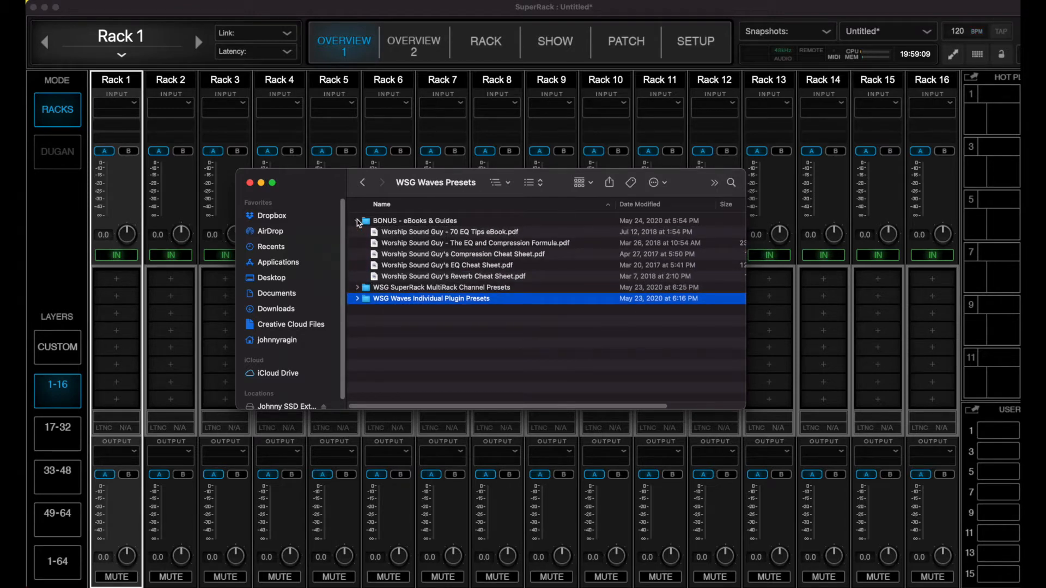
{"action": "left_click", "coordinate": [358, 222]}
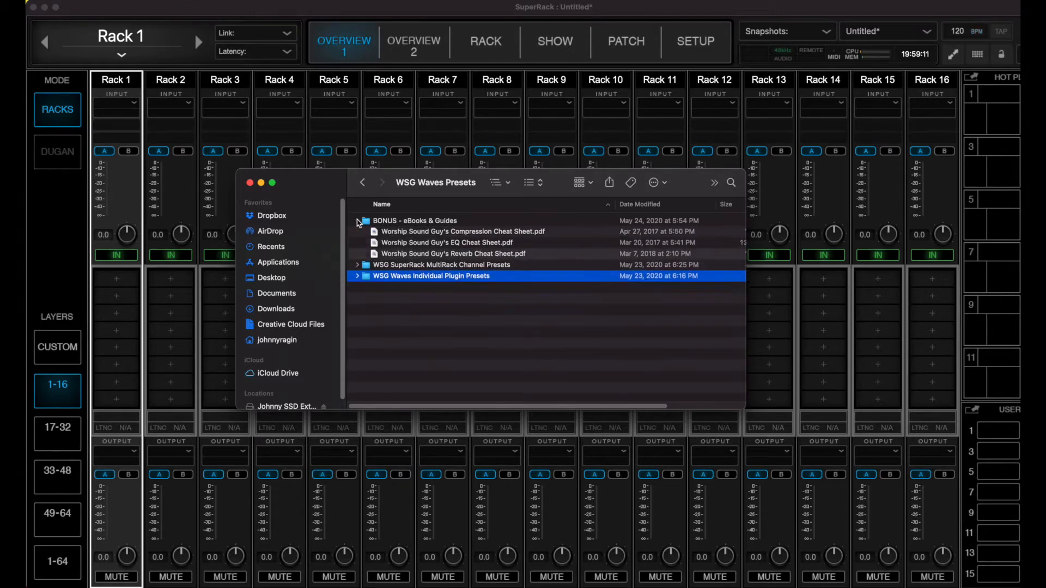
{"action": "left_click", "coordinate": [358, 232]}
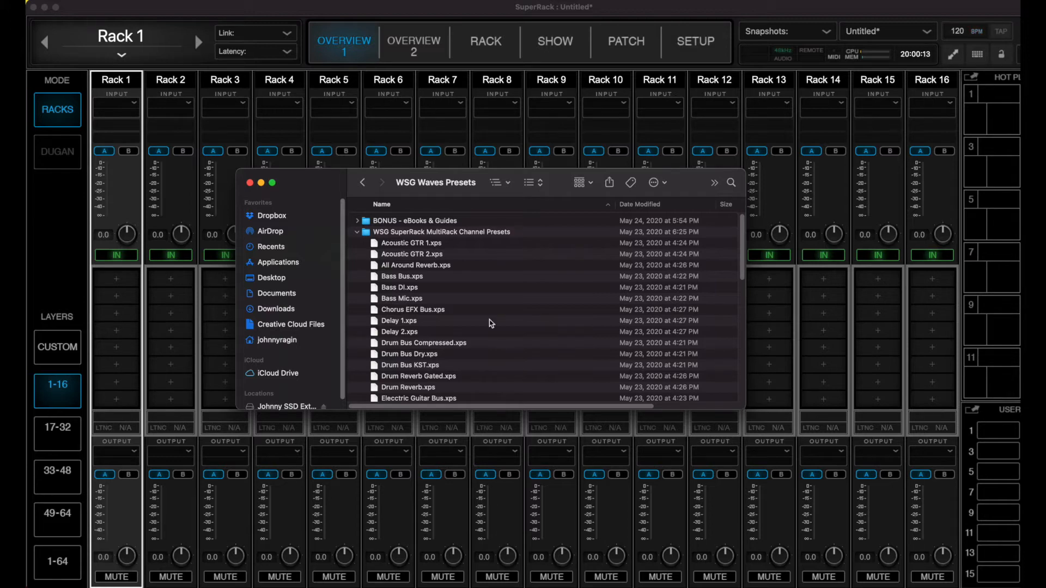
{"action": "scroll", "coordinate": [492, 324], "scroll_direction": "down", "scroll_amount": 5}
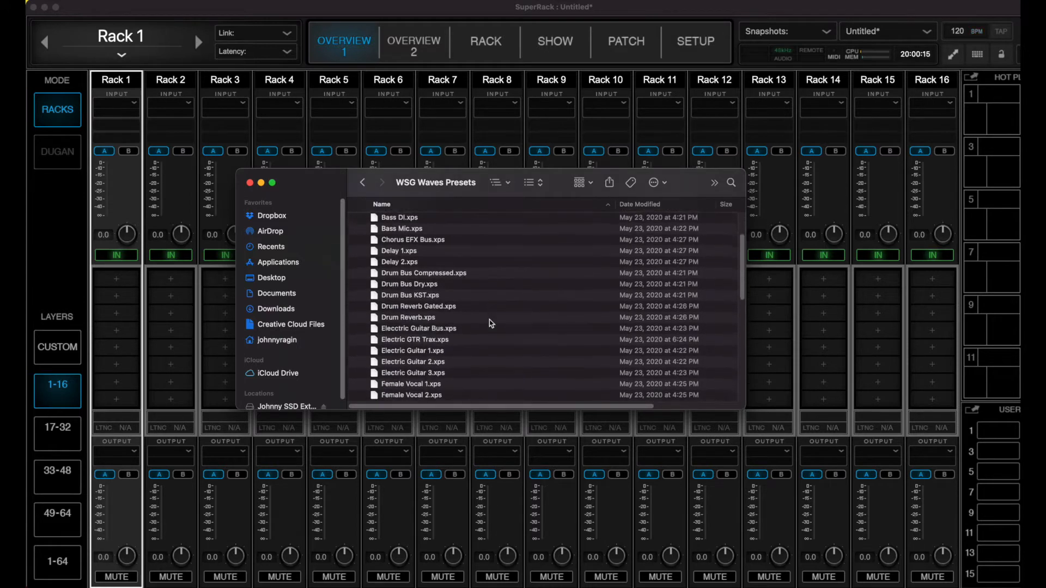
{"action": "scroll", "coordinate": [491, 324], "scroll_direction": "down", "scroll_amount": 3}
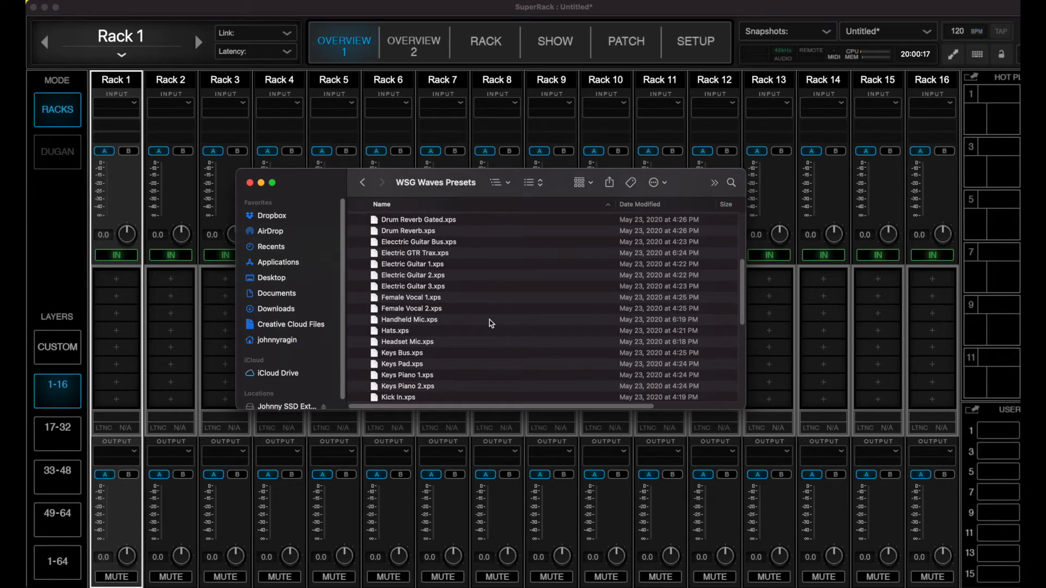
{"action": "scroll", "coordinate": [489, 323], "scroll_direction": "down", "scroll_amount": 2}
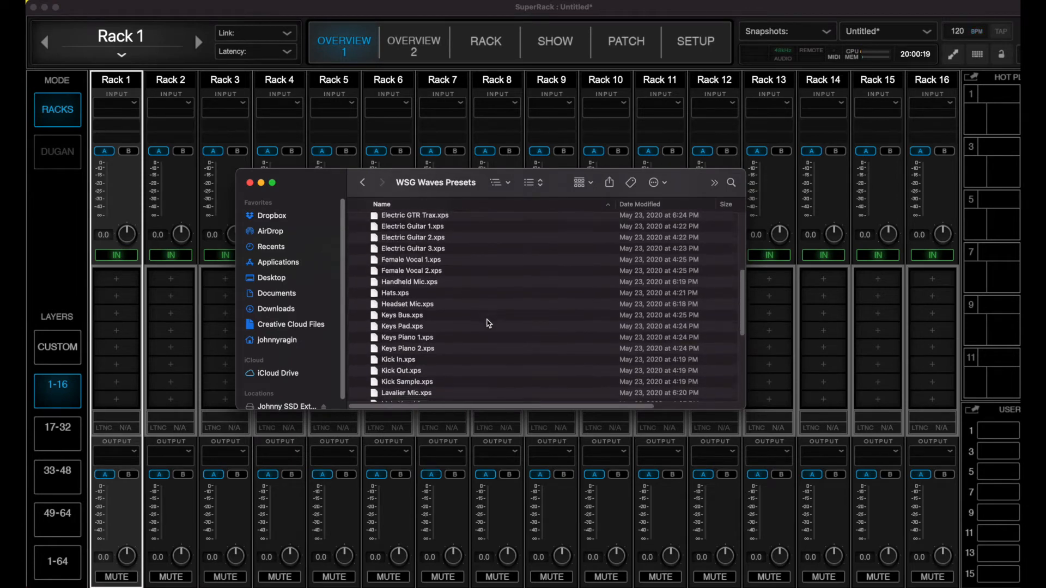
{"action": "scroll", "coordinate": [489, 324], "scroll_direction": "down", "scroll_amount": 1}
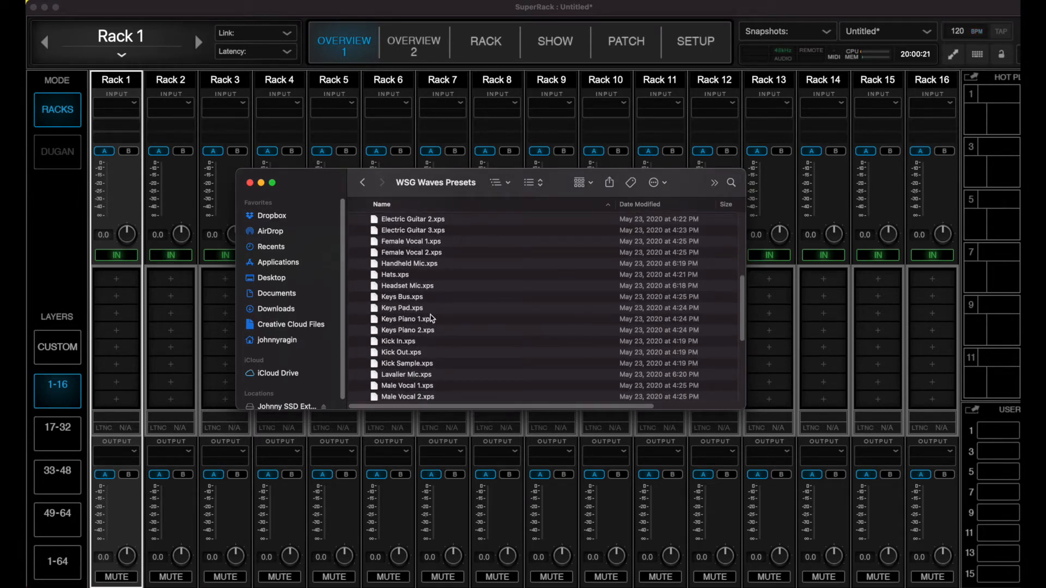
{"action": "scroll", "coordinate": [476, 300], "scroll_direction": "down", "scroll_amount": 2}
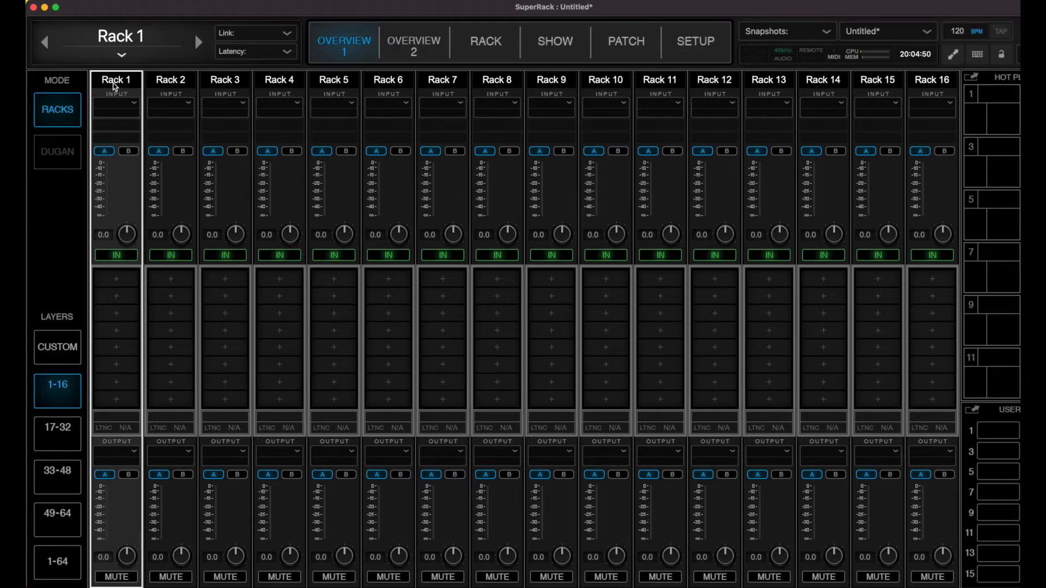
Import the channel preset file Male Vocal 2.xps into Rack 1 with only Plug-ins in the preset scope
{"action": "left_click", "coordinate": [122, 57]}
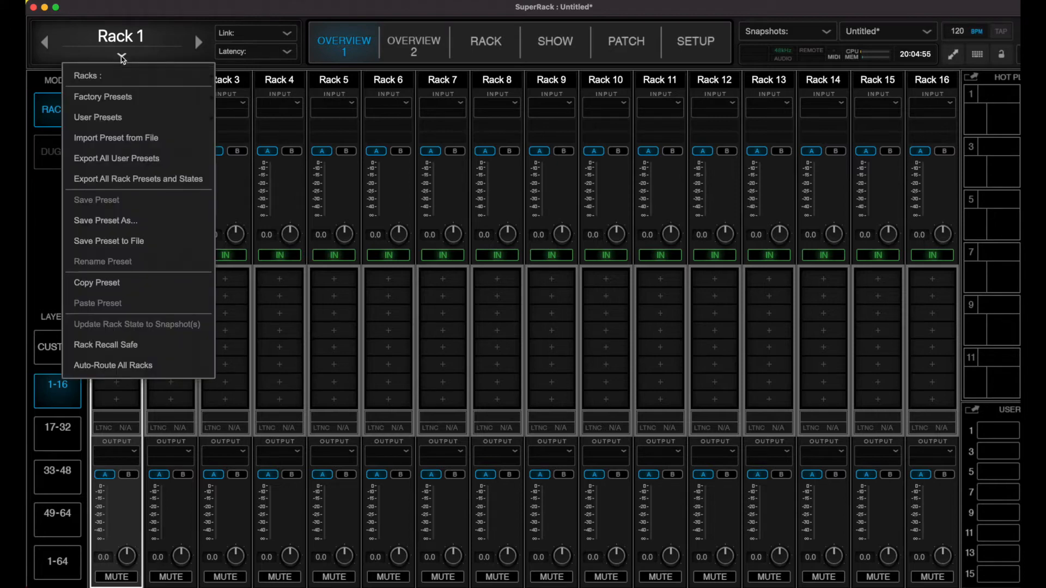
{"action": "left_click", "coordinate": [130, 141]}
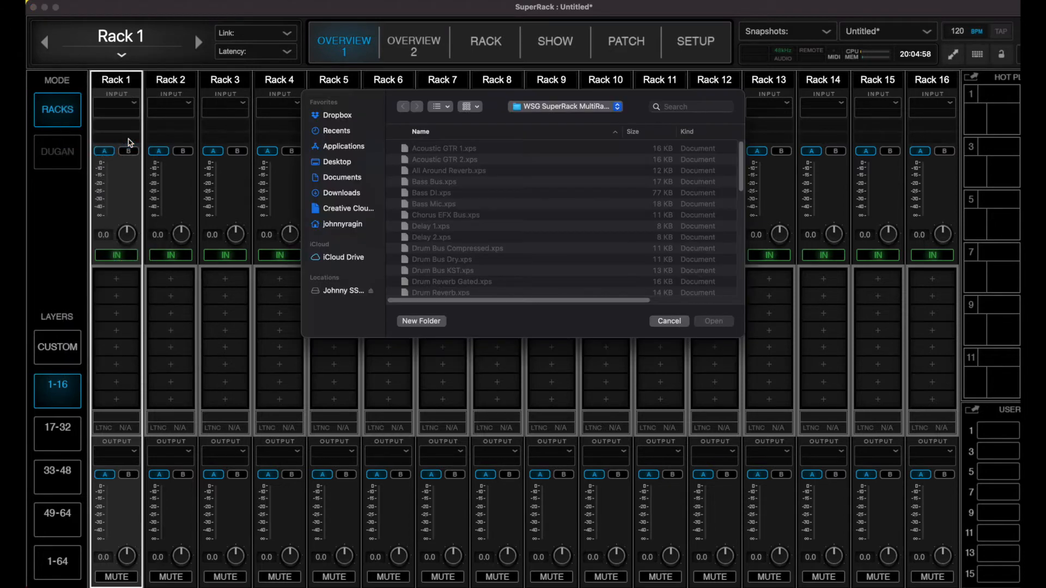
{"action": "scroll", "coordinate": [472, 210], "scroll_direction": "down", "scroll_amount": 1}
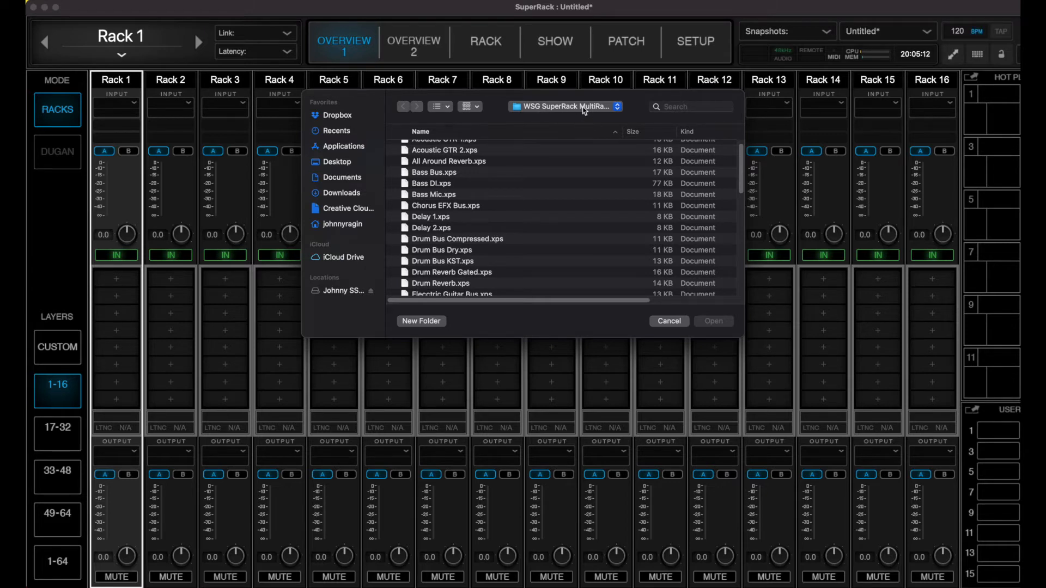
{"action": "scroll", "coordinate": [477, 254], "scroll_direction": "down", "scroll_amount": 10}
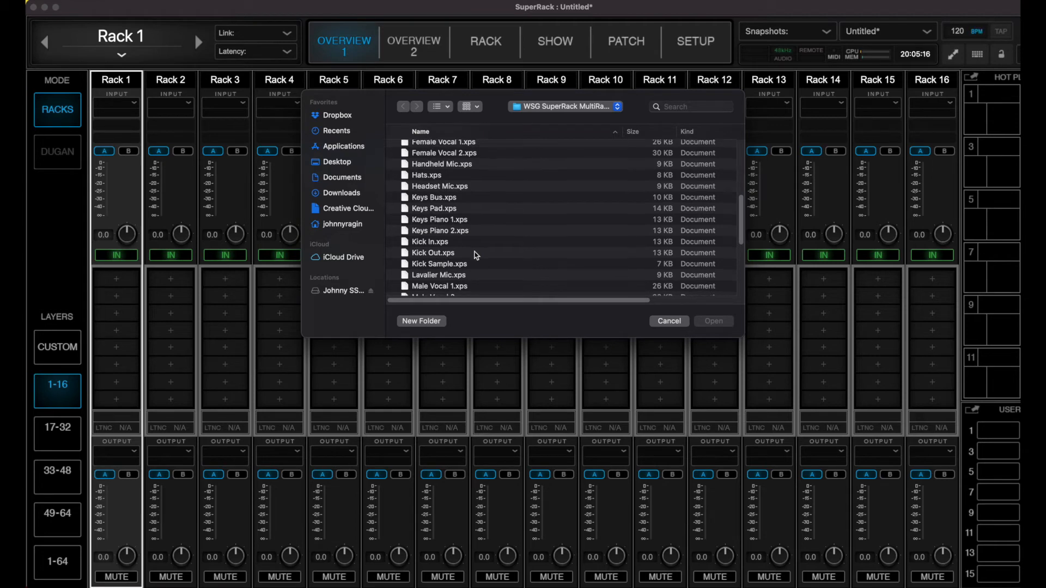
{"action": "scroll", "coordinate": [481, 231], "scroll_direction": "down", "scroll_amount": 2}
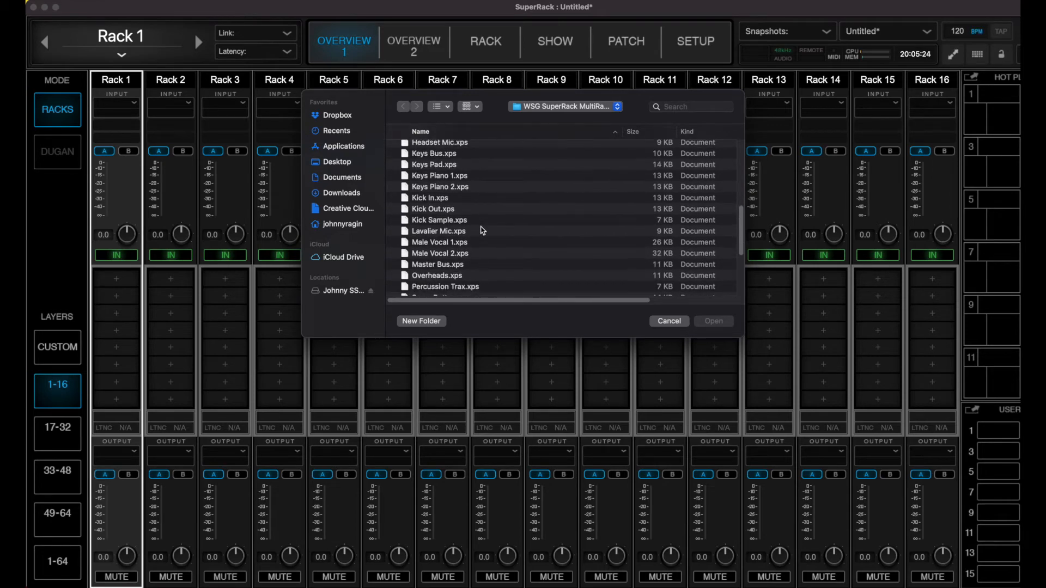
{"action": "left_click", "coordinate": [449, 254]}
{"action": "left_click", "coordinate": [714, 322]}
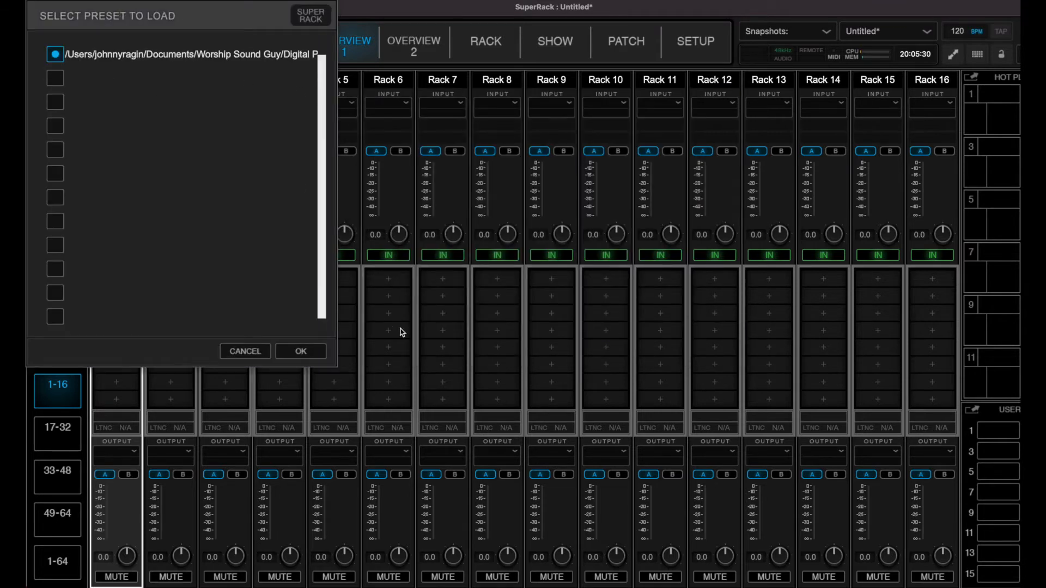
{"action": "left_click", "coordinate": [307, 353]}
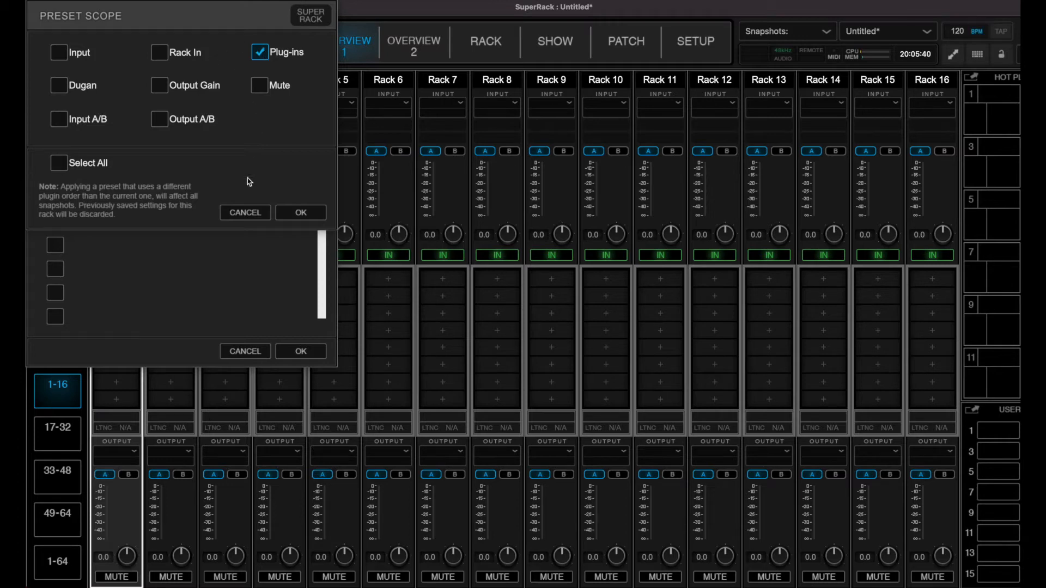
{"action": "left_click", "coordinate": [300, 213]}
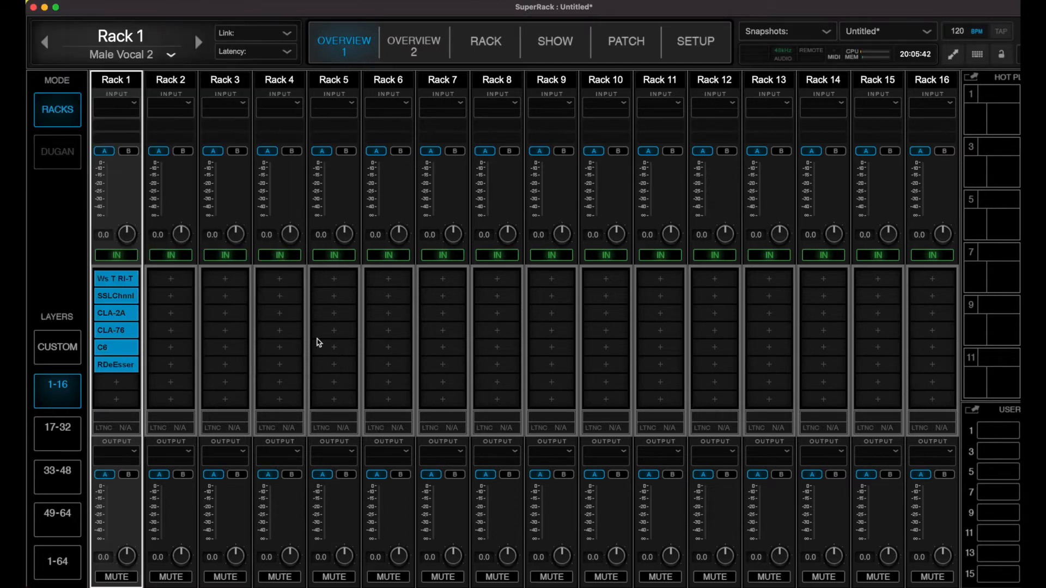
Inspect the settings of the individual plugins loaded in Rack 1, from Waves Tune Real-Time through RDeEsser
{"action": "double_click", "coordinate": [112, 280]}
{"action": "left_click", "coordinate": [170, 181]}
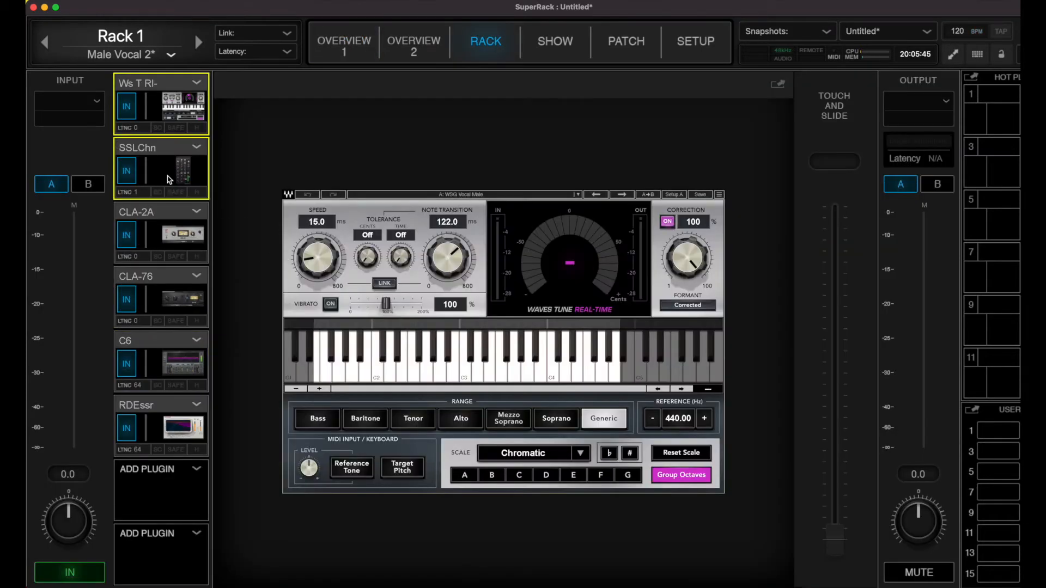
{"action": "left_click", "coordinate": [175, 244]}
{"action": "left_click", "coordinate": [175, 295]}
{"action": "left_click", "coordinate": [179, 355]}
{"action": "left_click", "coordinate": [180, 423]}
{"action": "left_click", "coordinate": [159, 161]}
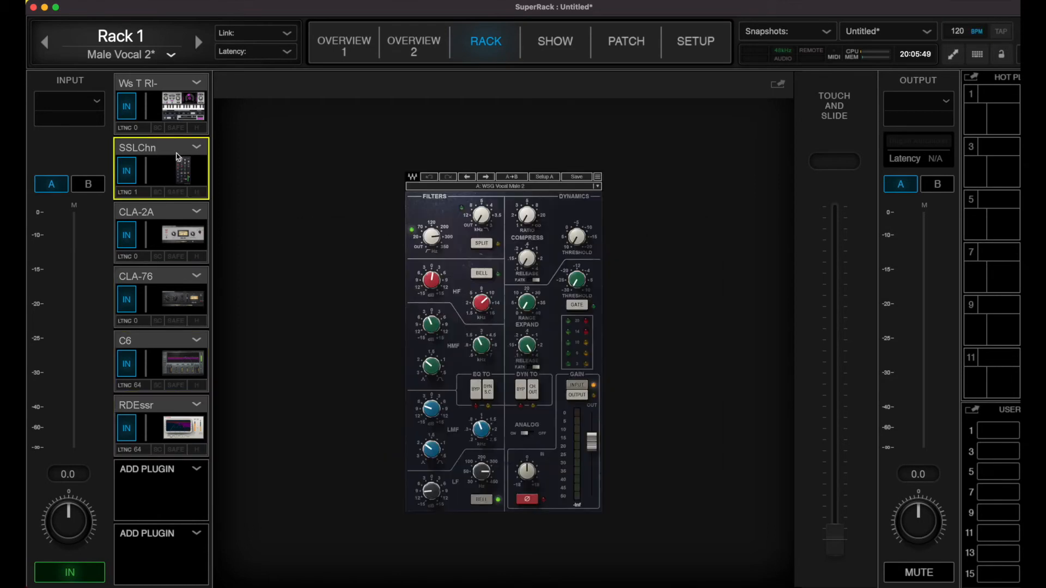
{"action": "left_click", "coordinate": [182, 114]}
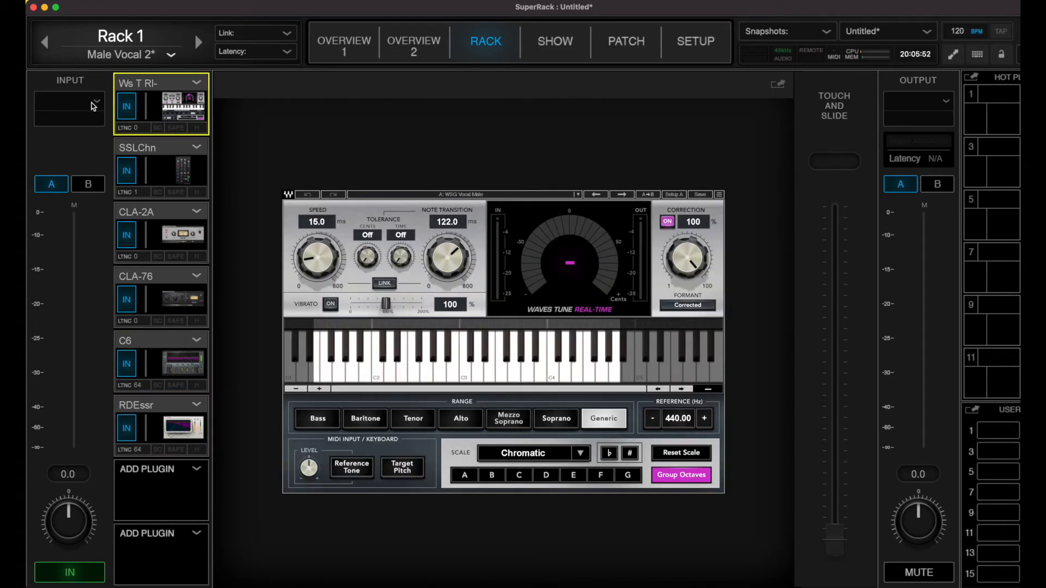
Load WSG SSL Channel.xps from the WSG Waves Individual Plugin Presets folder into Rack 1's SSL Channel plugin
{"action": "left_click", "coordinate": [179, 180]}
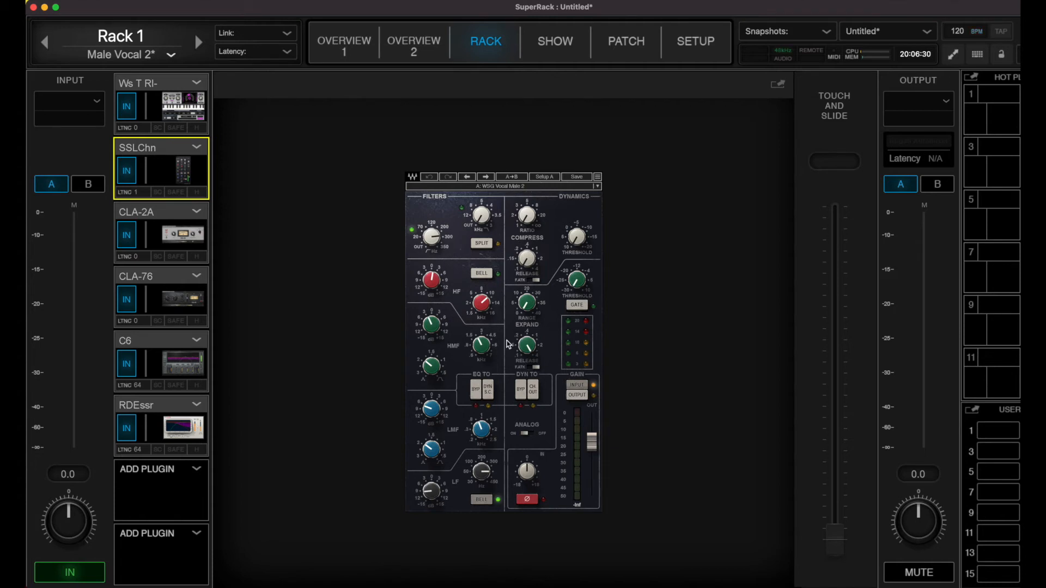
{"action": "left_click", "coordinate": [560, 188]}
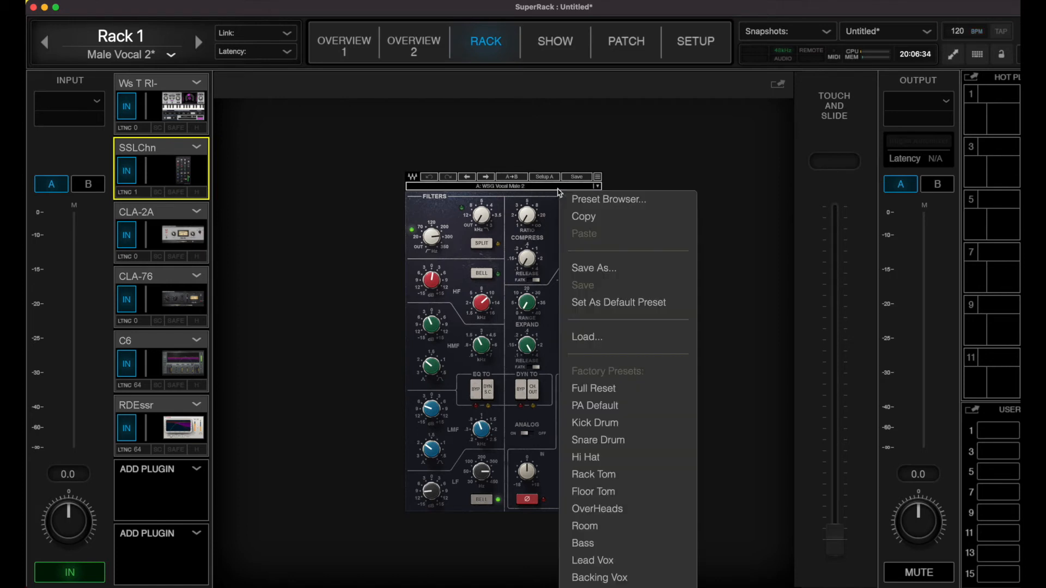
{"action": "left_click", "coordinate": [599, 338]}
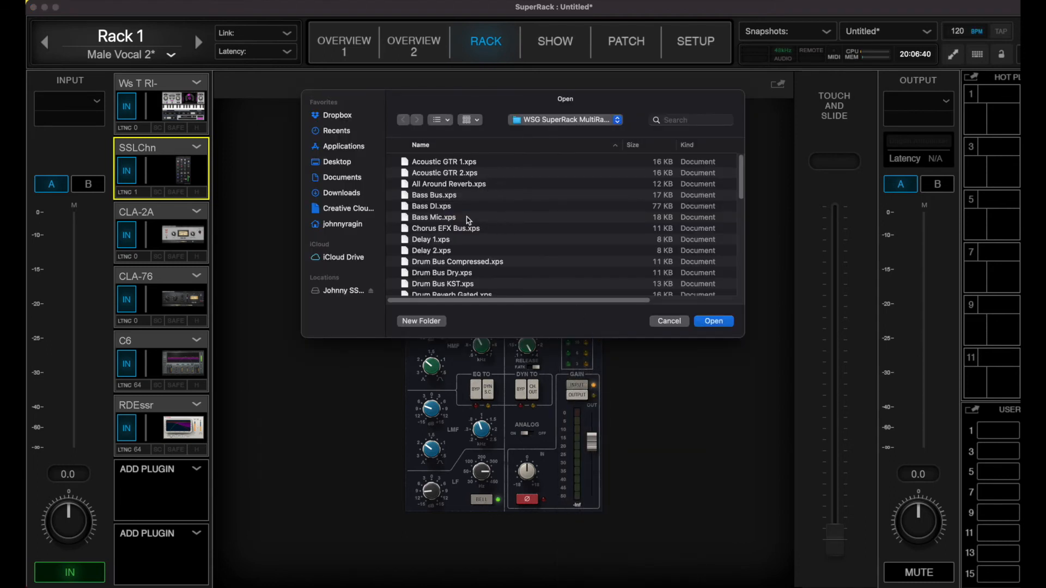
{"action": "scroll", "coordinate": [521, 284], "scroll_direction": "down", "scroll_amount": 3}
{"action": "scroll", "coordinate": [520, 284], "scroll_direction": "up", "scroll_amount": 2}
{"action": "left_click", "coordinate": [564, 119]}
{"action": "left_click", "coordinate": [565, 132]}
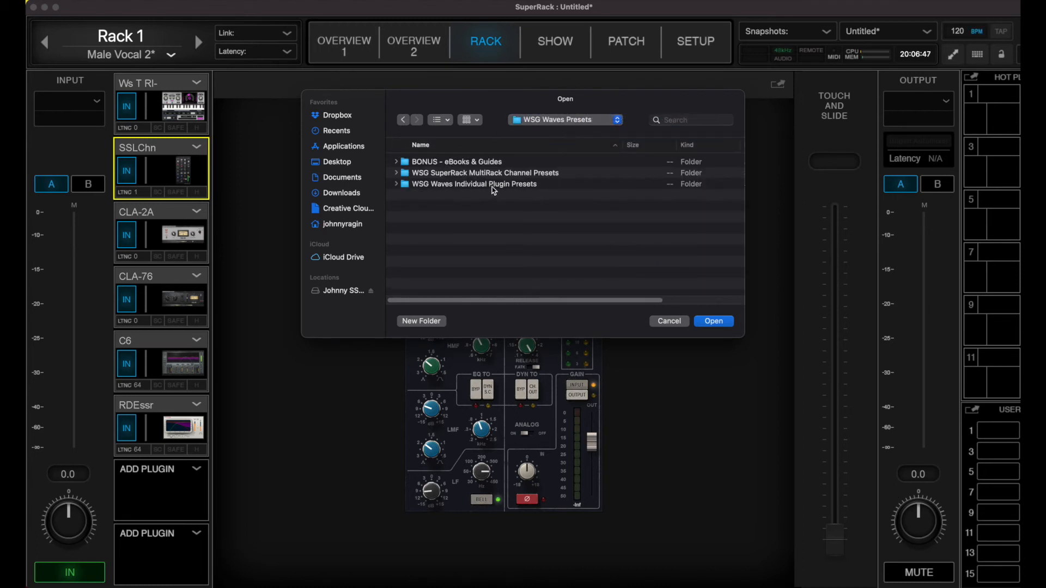
{"action": "double_click", "coordinate": [512, 186]}
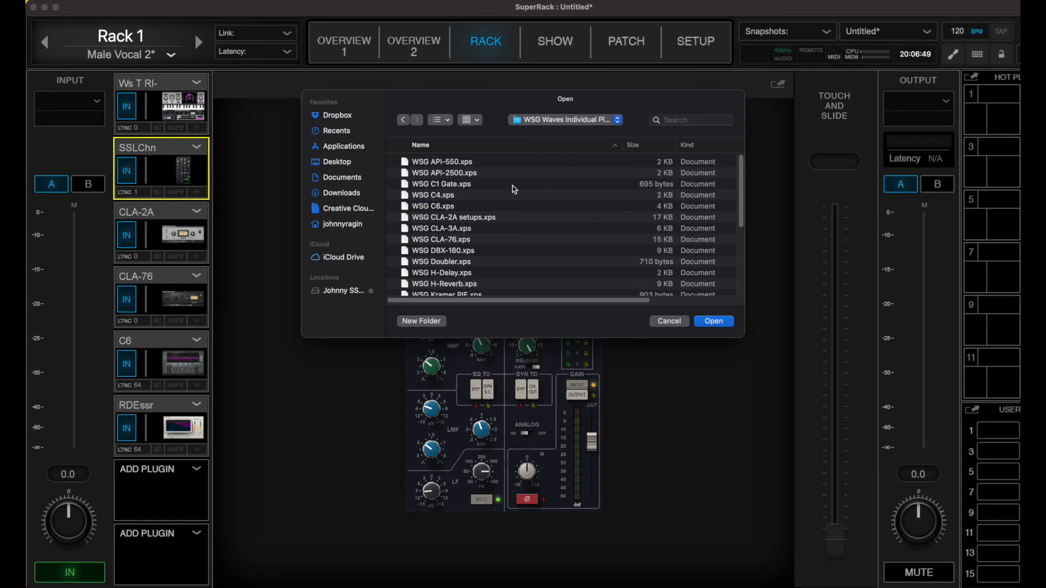
{"action": "scroll", "coordinate": [514, 189], "scroll_direction": "down", "scroll_amount": 5}
{"action": "scroll", "coordinate": [515, 190], "scroll_direction": "down", "scroll_amount": 3}
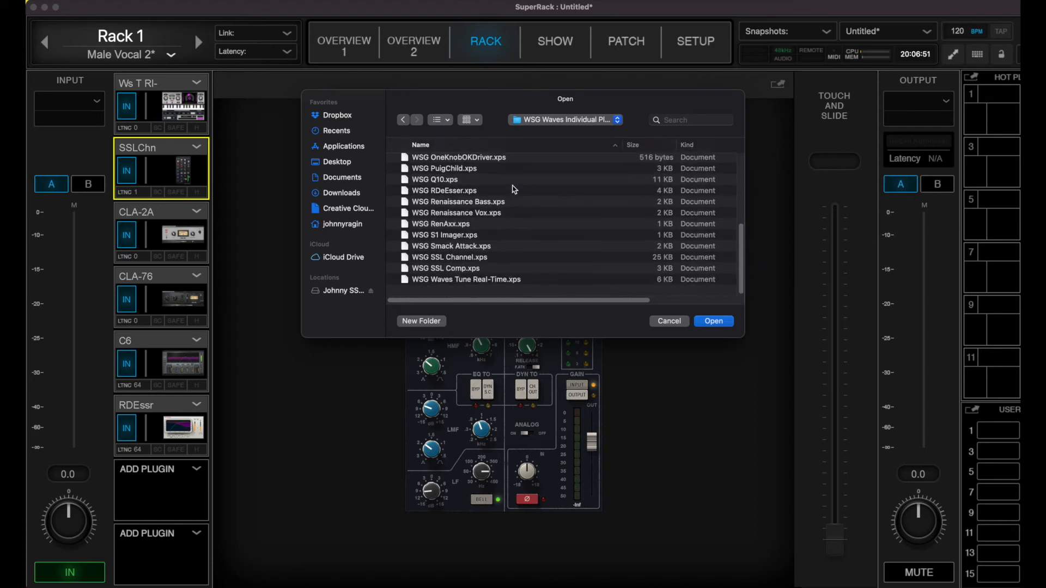
{"action": "double_click", "coordinate": [459, 265]}
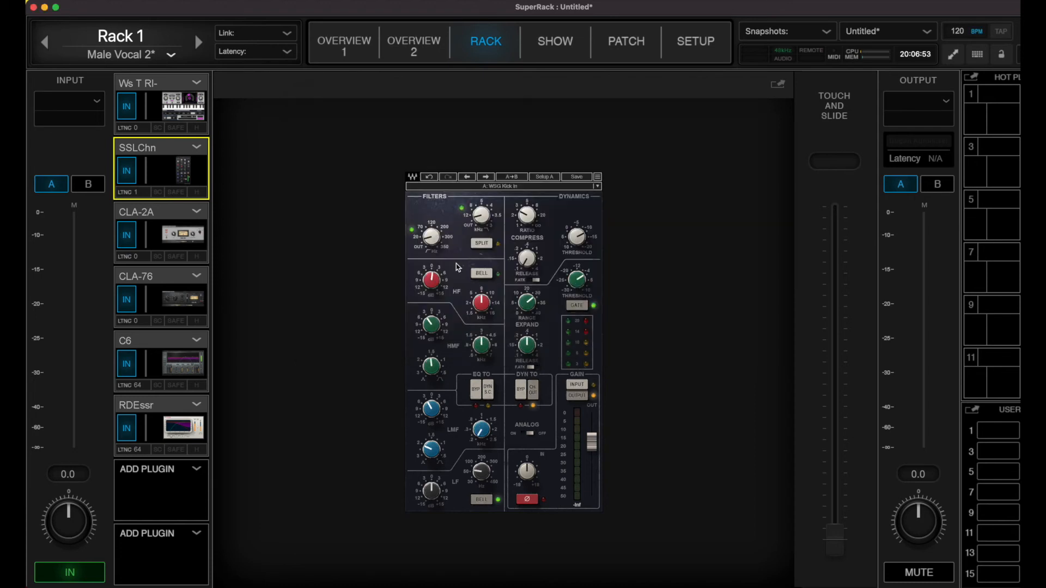
Apply the WSG Overheads preset to the SSL Channel plugin
{"action": "left_click", "coordinate": [532, 187]}
{"action": "scroll", "coordinate": [580, 463], "scroll_direction": "down", "scroll_amount": 10}
{"action": "scroll", "coordinate": [583, 423], "scroll_direction": "down", "scroll_amount": 6}
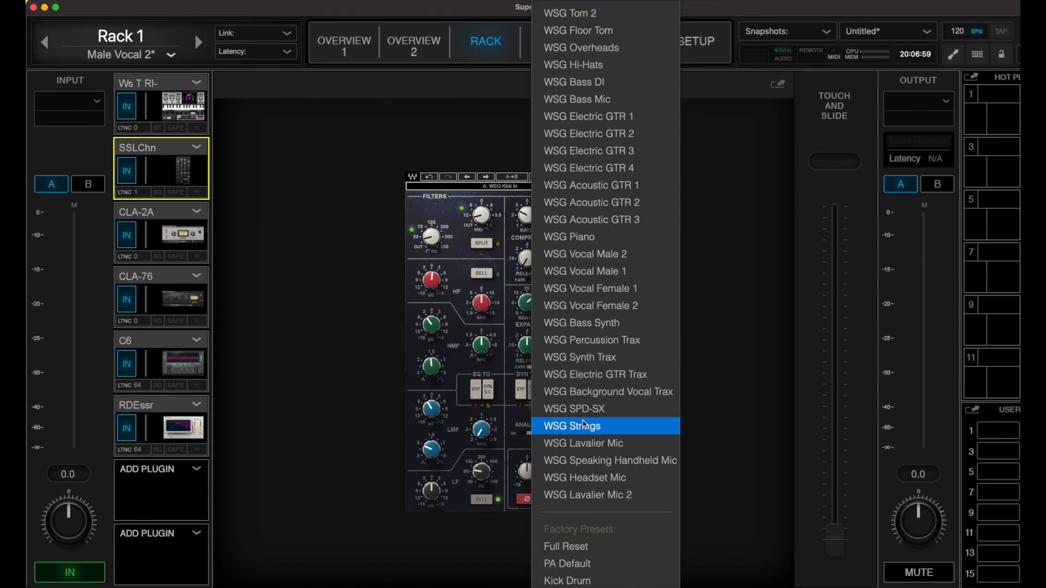
{"action": "scroll", "coordinate": [583, 424], "scroll_direction": "up", "scroll_amount": 6}
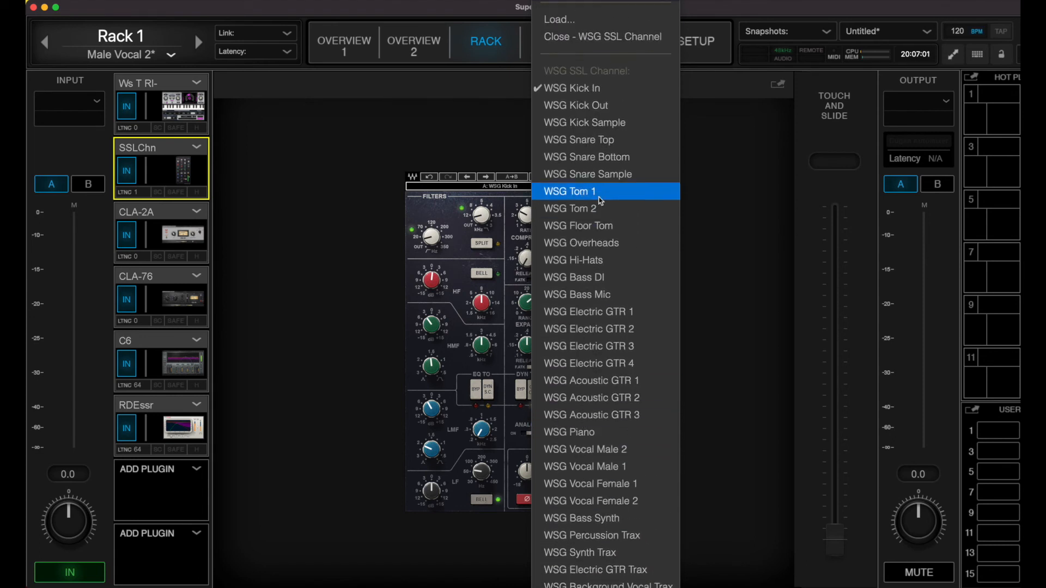
{"action": "left_click", "coordinate": [602, 250]}
Review the WSG SSL Channel presets available for the plugin, leaving the list without choosing another one
{"action": "left_click", "coordinate": [497, 187]}
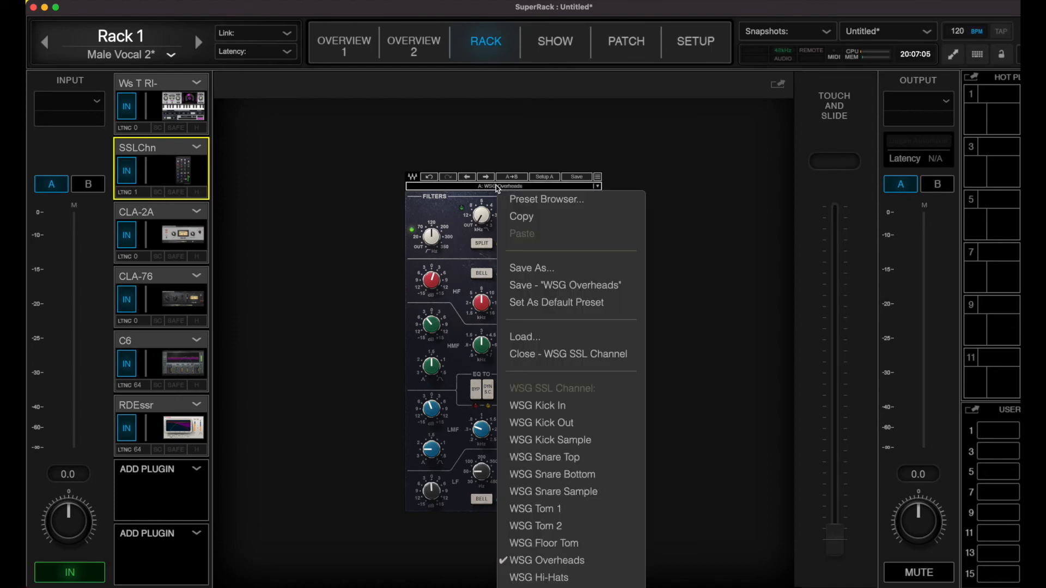
{"action": "scroll", "coordinate": [569, 387], "scroll_direction": "down", "scroll_amount": 12}
{"action": "scroll", "coordinate": [570, 386], "scroll_direction": "up", "scroll_amount": 4}
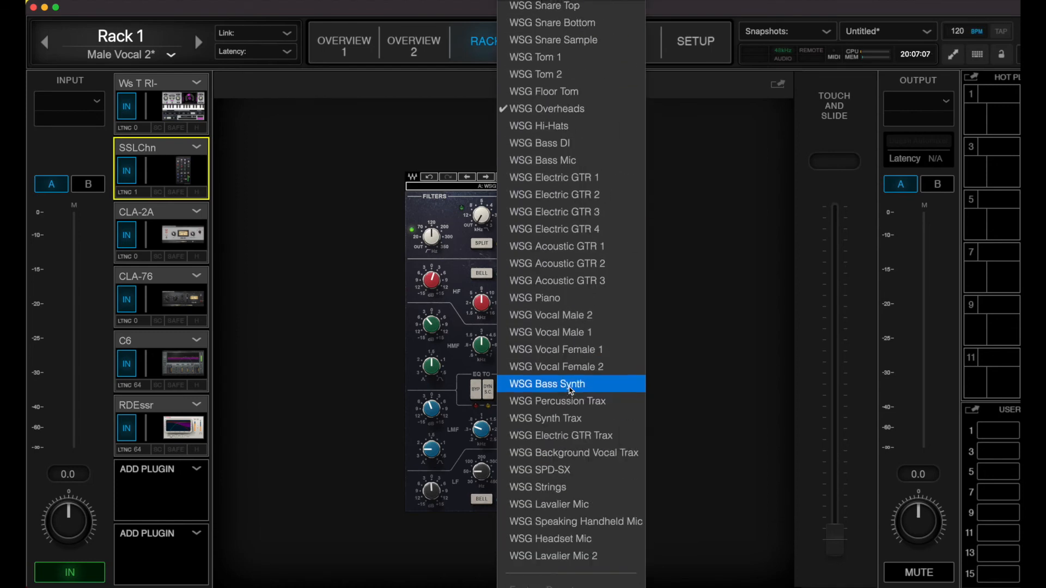
{"action": "scroll", "coordinate": [578, 294], "scroll_direction": "up", "scroll_amount": 8}
{"action": "scroll", "coordinate": [579, 294], "scroll_direction": "down", "scroll_amount": 5}
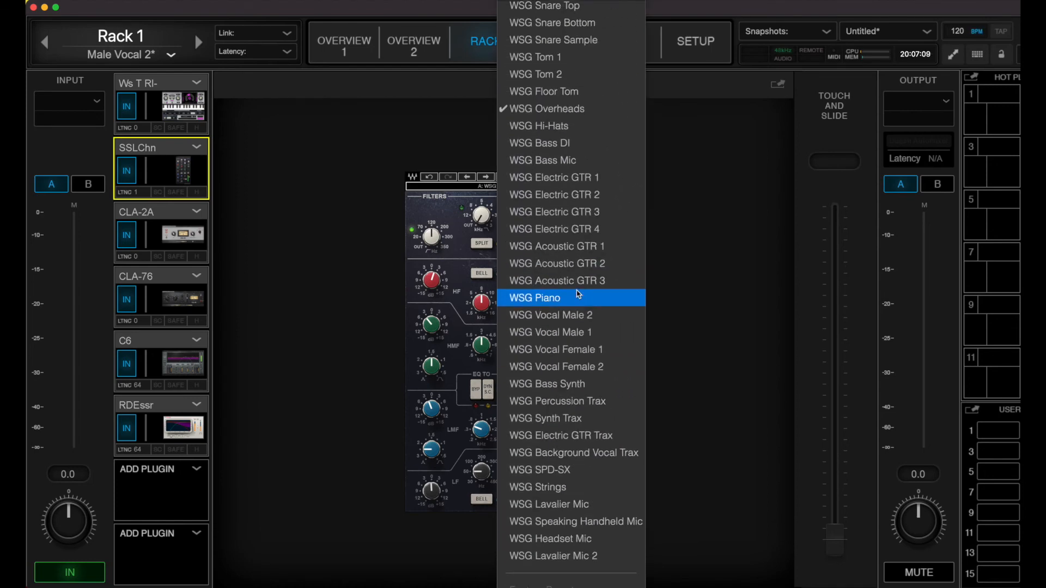
{"action": "left_click", "coordinate": [728, 268]}
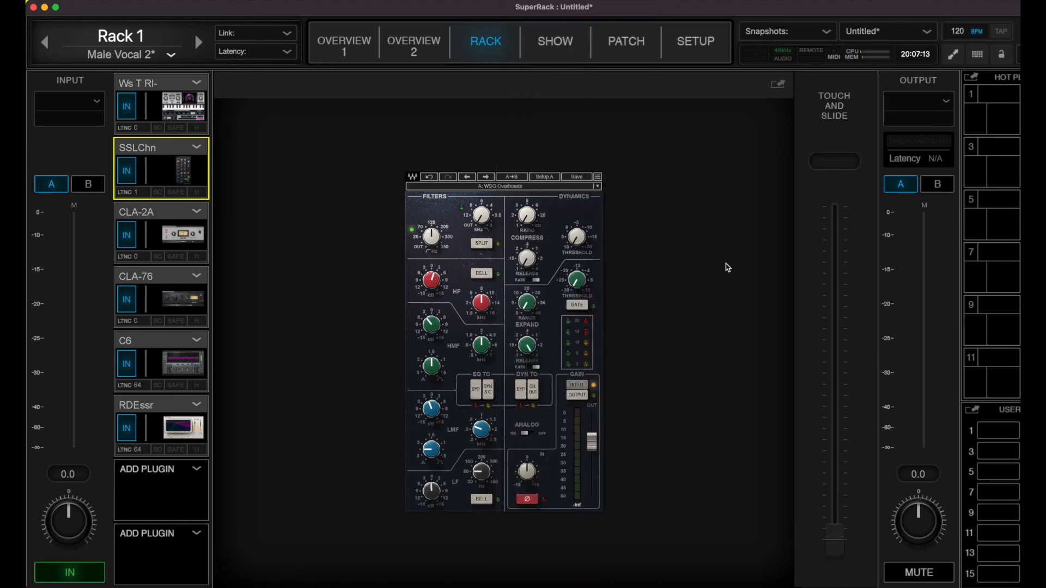